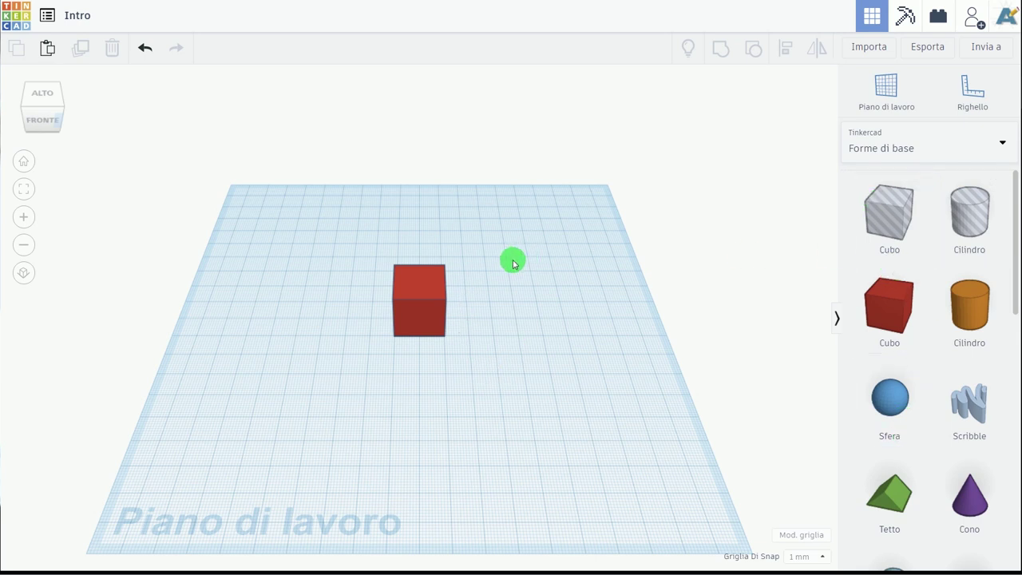
- Select the red cube and expand its shape panel to show the 20 x 20 x 20 dimensions
left_click(431, 302)
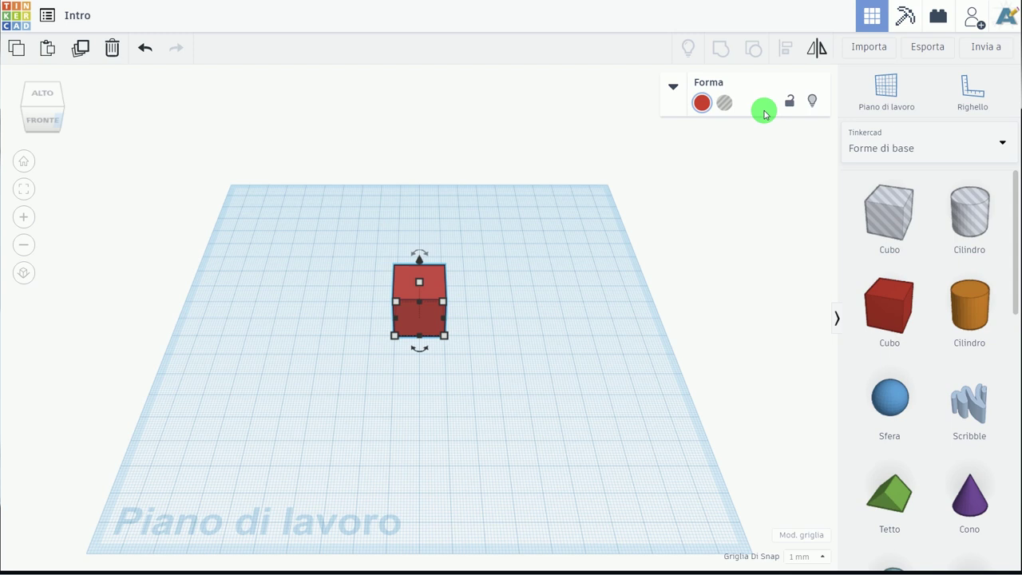
left_click(675, 88)
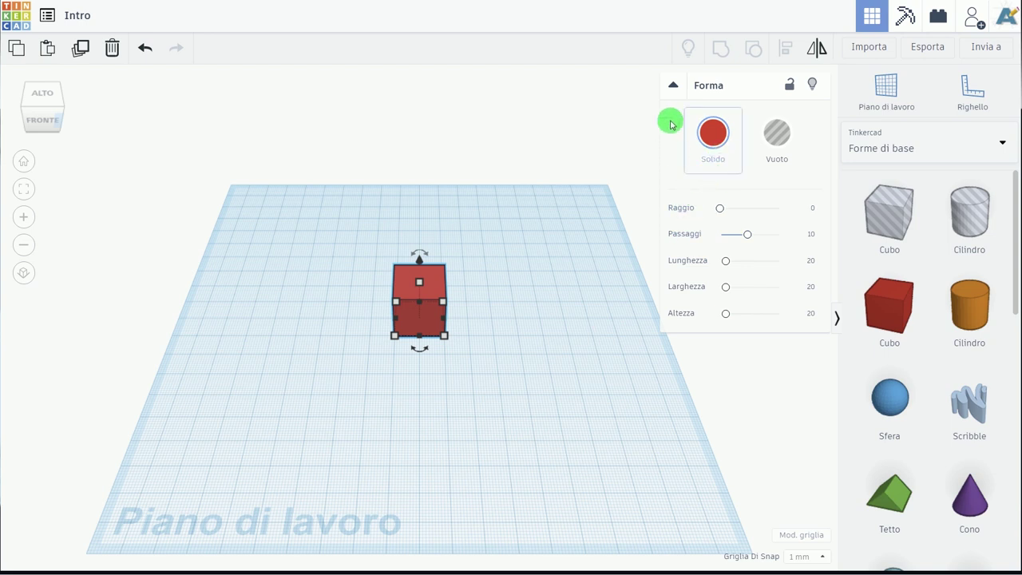
- Try a blue preset colour on the cube
left_click(674, 85)
left_click(675, 85)
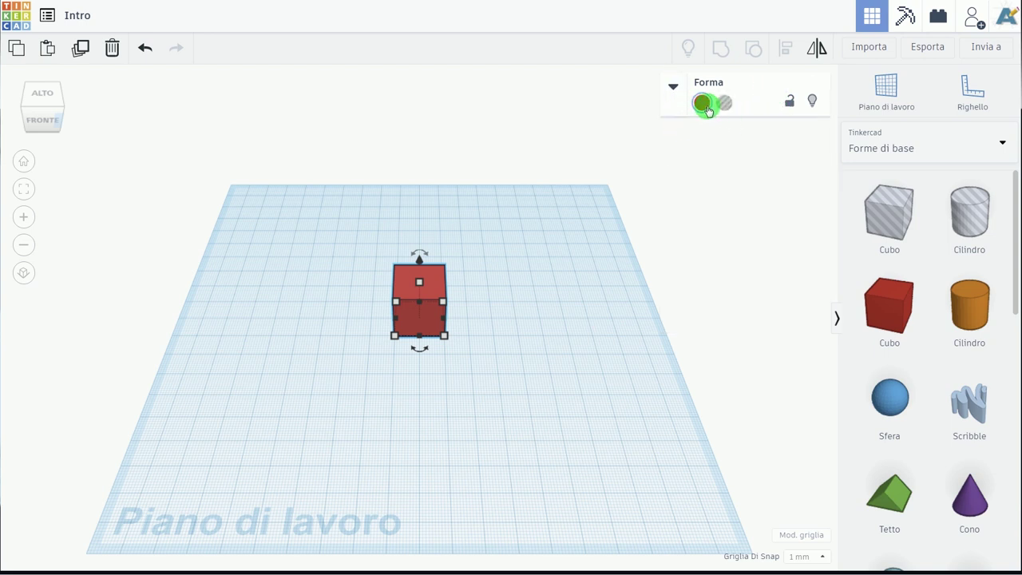
left_click(703, 104)
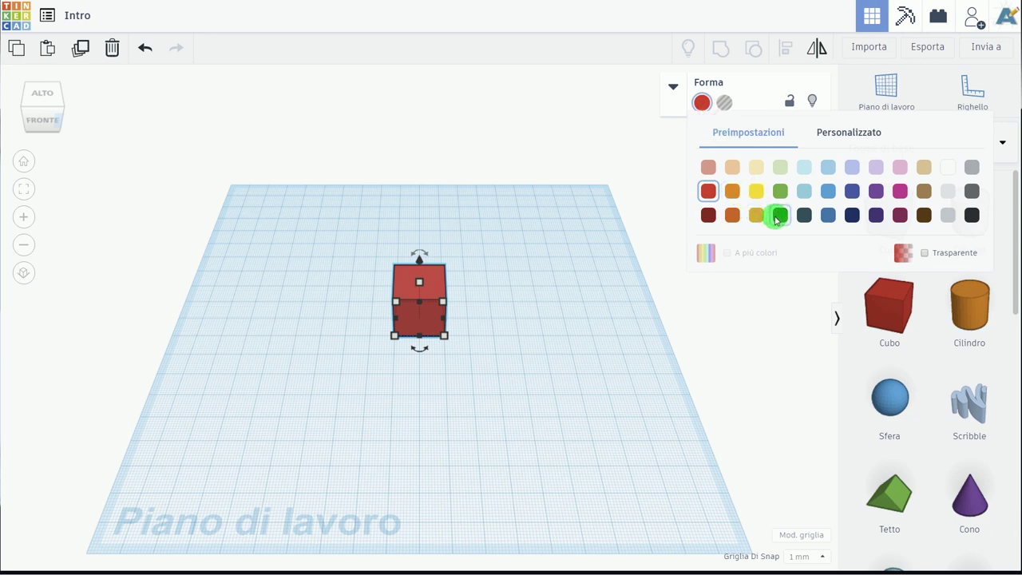
left_click(825, 191)
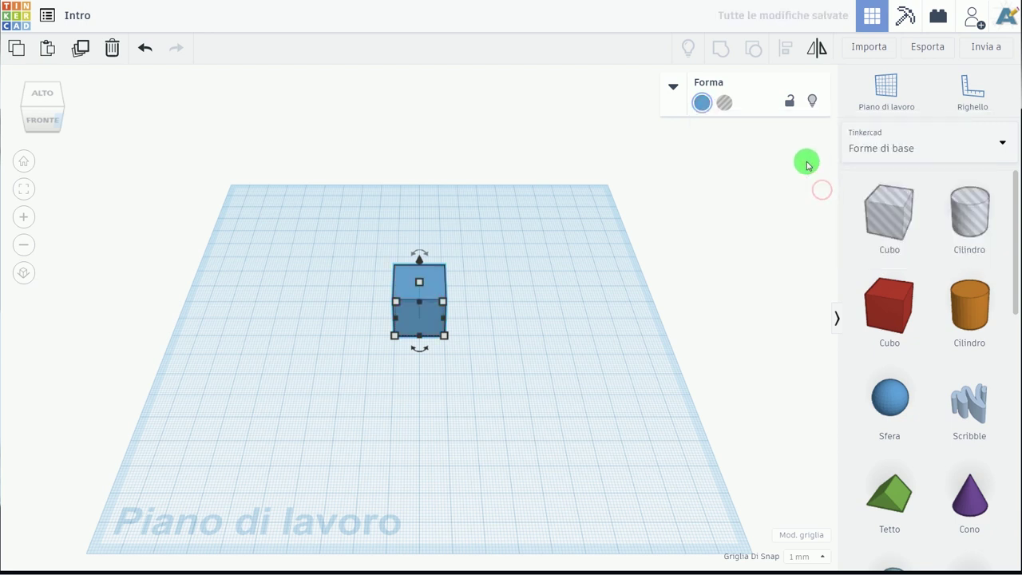
- Pick a custom lime green (4ad911) from the Personalizzato colour wheel, then deselect the cube
left_click(703, 104)
left_click(849, 133)
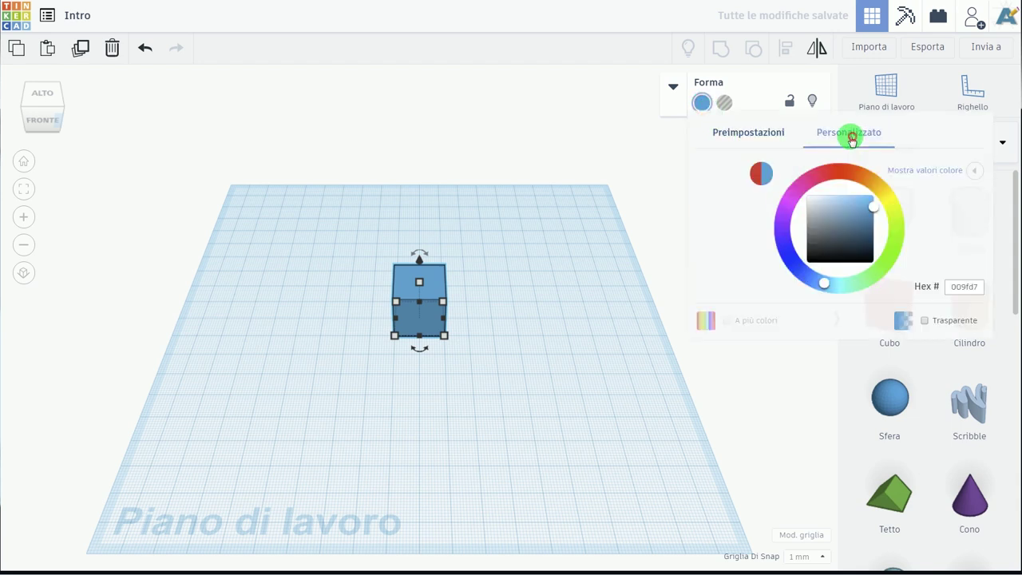
left_click(835, 176)
mouse_move(836, 175)
left_mouse_down()
mouse_move(822, 171)
mouse_move(799, 205)
mouse_move(852, 279)
mouse_move(849, 173)
mouse_move(816, 166)
left_mouse_up()
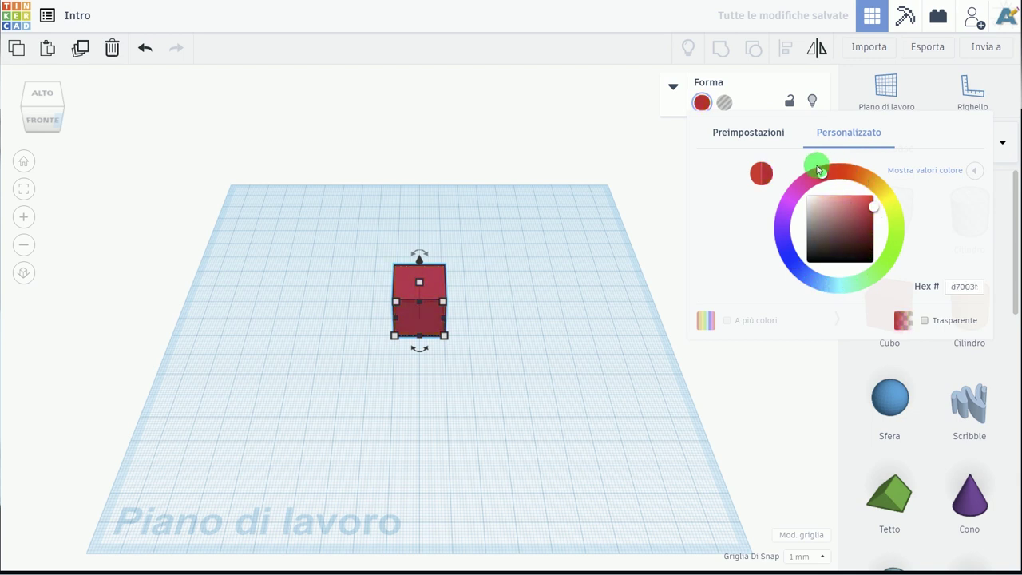
mouse_move(874, 205)
left_mouse_down()
mouse_move(817, 207)
mouse_move(835, 272)
mouse_move(871, 188)
mouse_move(844, 205)
mouse_move(895, 253)
mouse_move(868, 206)
left_mouse_up()
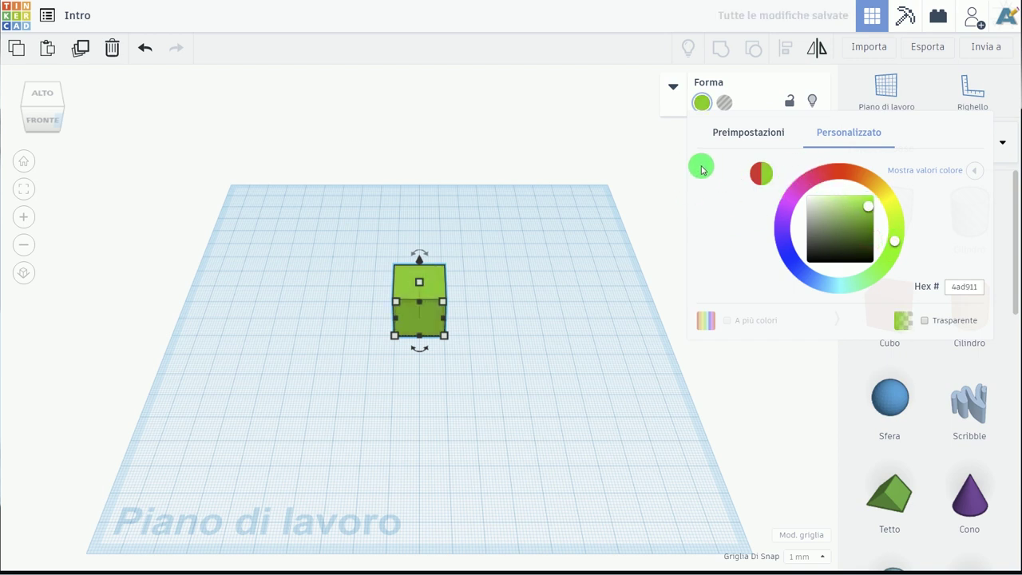
left_click(667, 167)
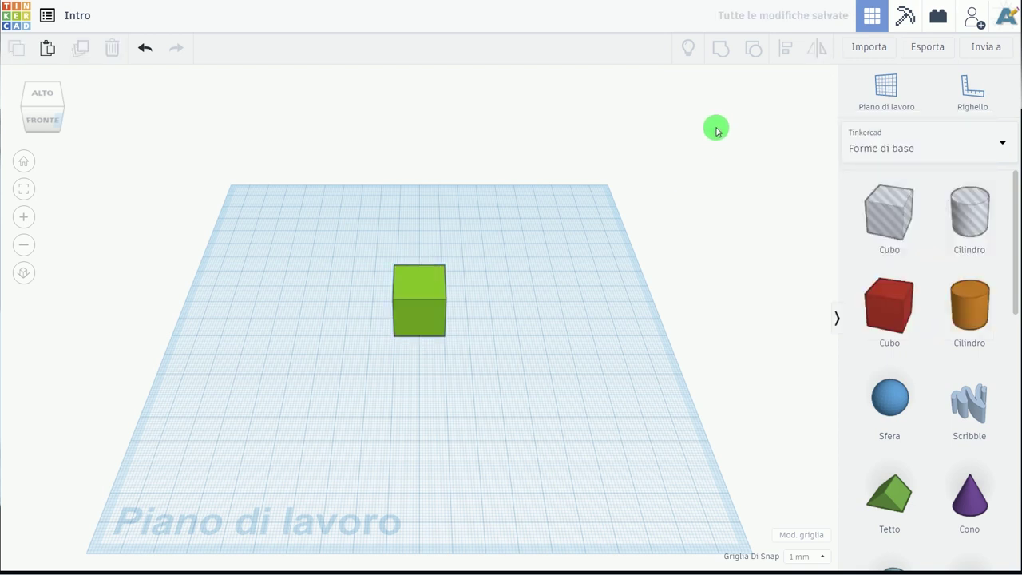
left_click(424, 294)
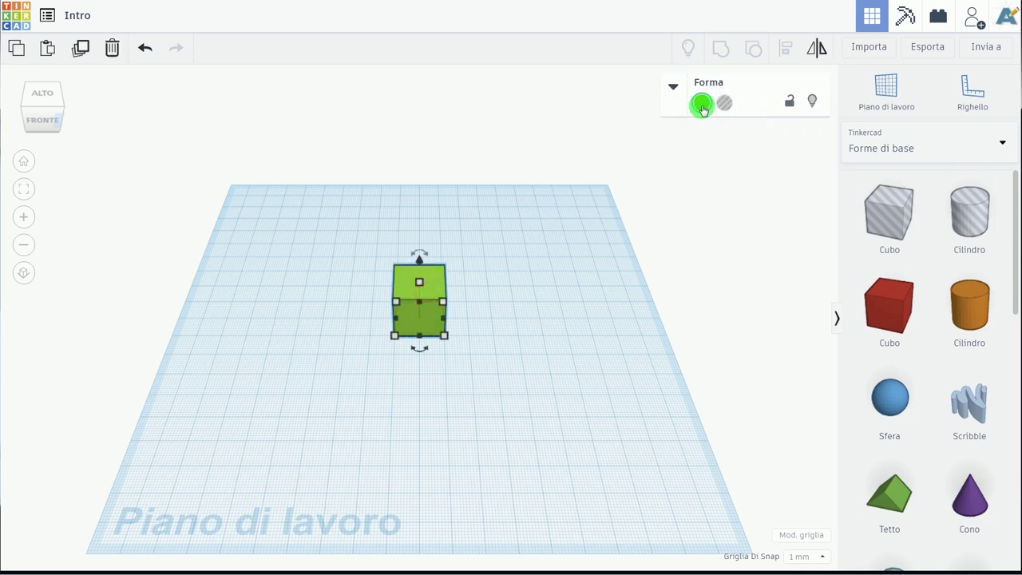
left_click(702, 102)
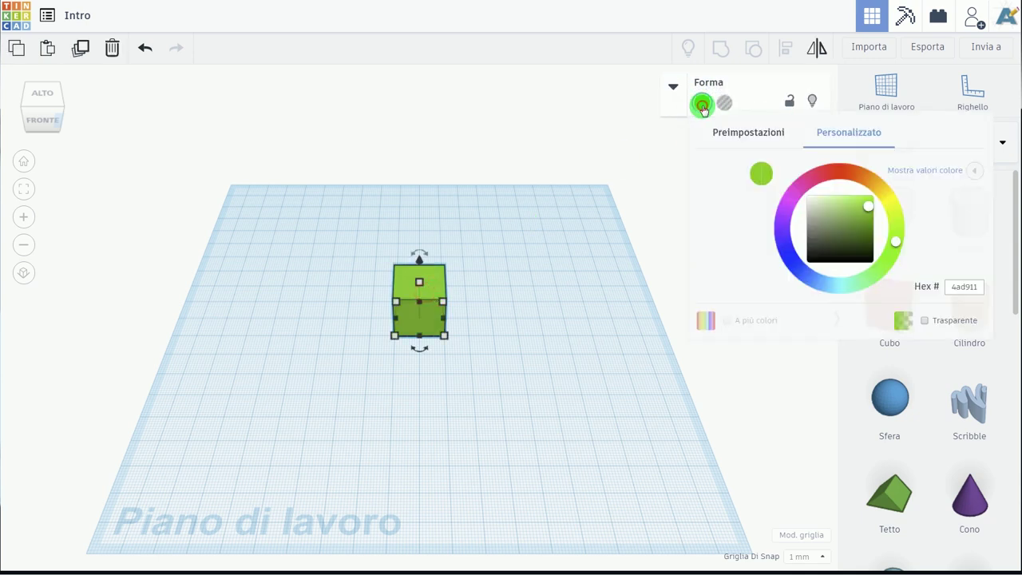
left_click(732, 132)
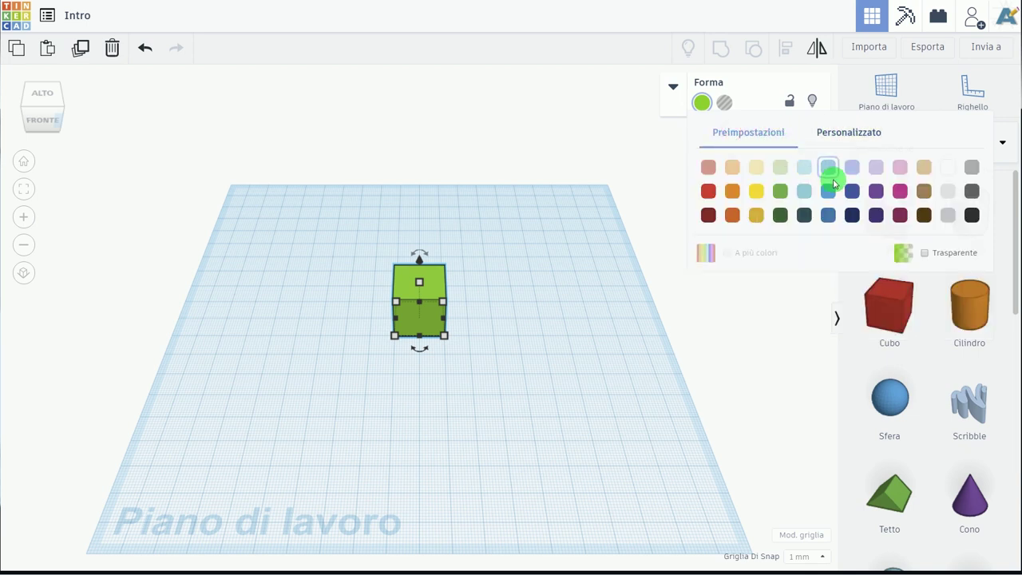
left_click(925, 254)
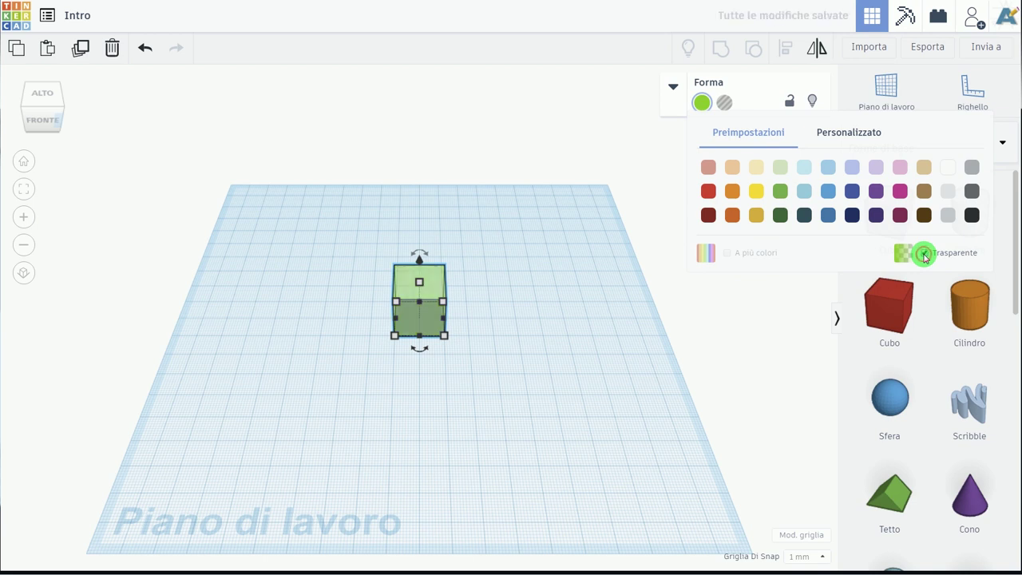
scroll(422, 338, "up", 3)
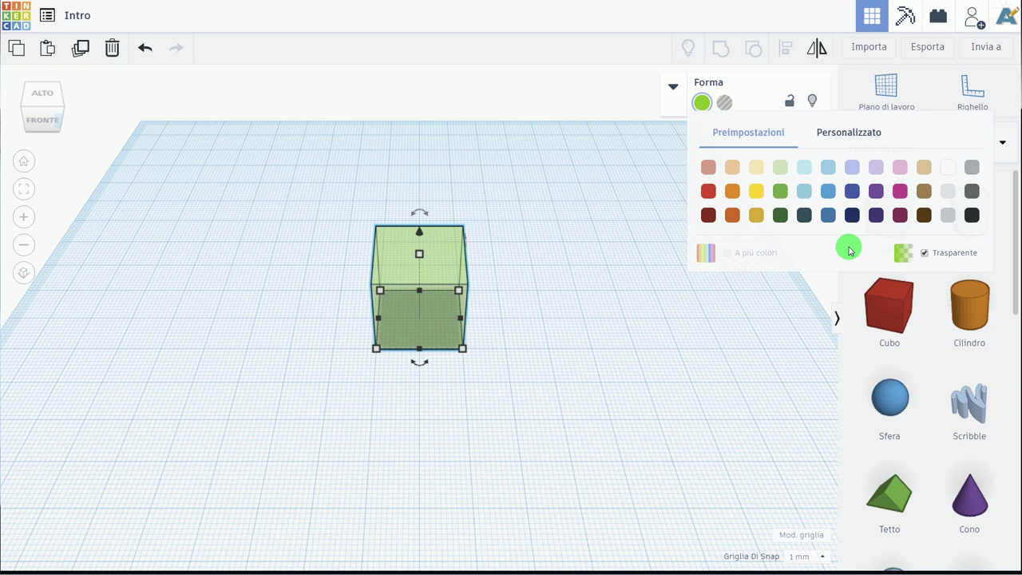
left_click(924, 253)
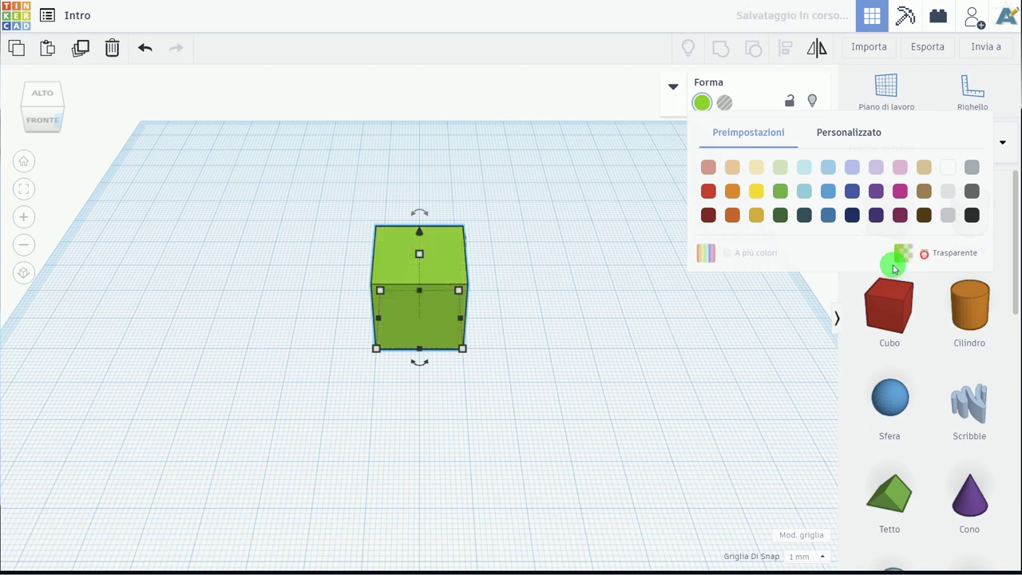
left_click(593, 272)
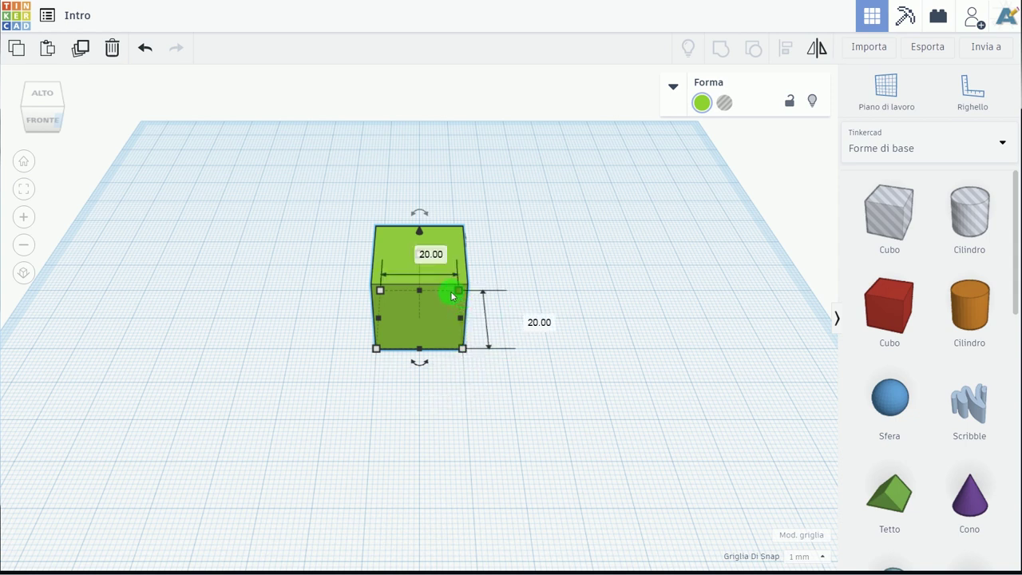
mouse_move(463, 348)
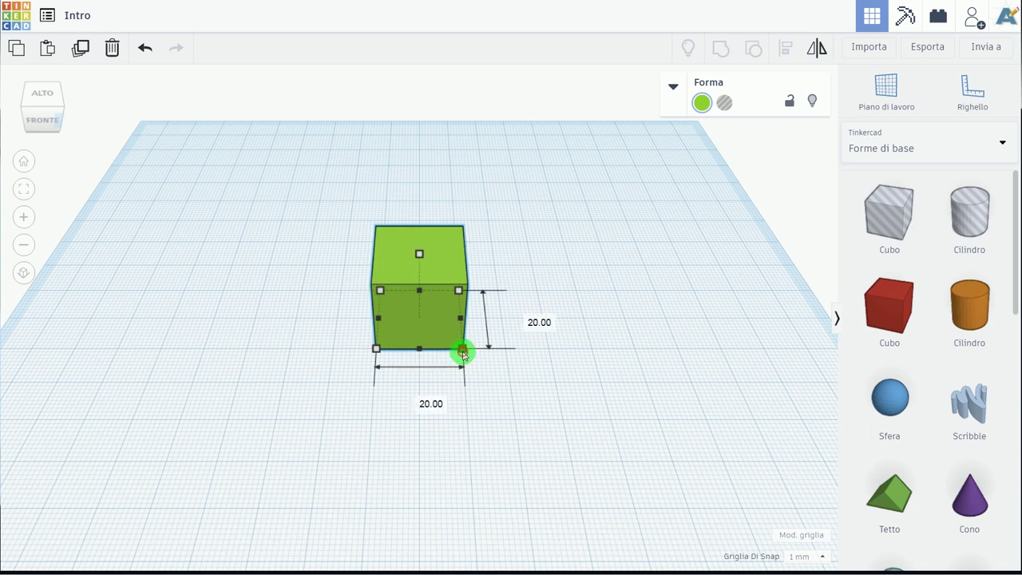
- Try stretching the cube's base by its corner and setting the height to 30.00, undoing both changes
mouse_move(463, 352)
left_mouse_down()
mouse_move(518, 456)
mouse_move(550, 445)
mouse_move(532, 358)
mouse_move(457, 374)
mouse_move(582, 389)
mouse_move(502, 379)
mouse_move(569, 387)
mouse_move(568, 362)
mouse_move(532, 358)
mouse_move(516, 381)
mouse_move(522, 404)
mouse_move(550, 405)
mouse_move(548, 376)
mouse_move(557, 436)
mouse_move(573, 434)
left_mouse_up()
key("ctrl+z")
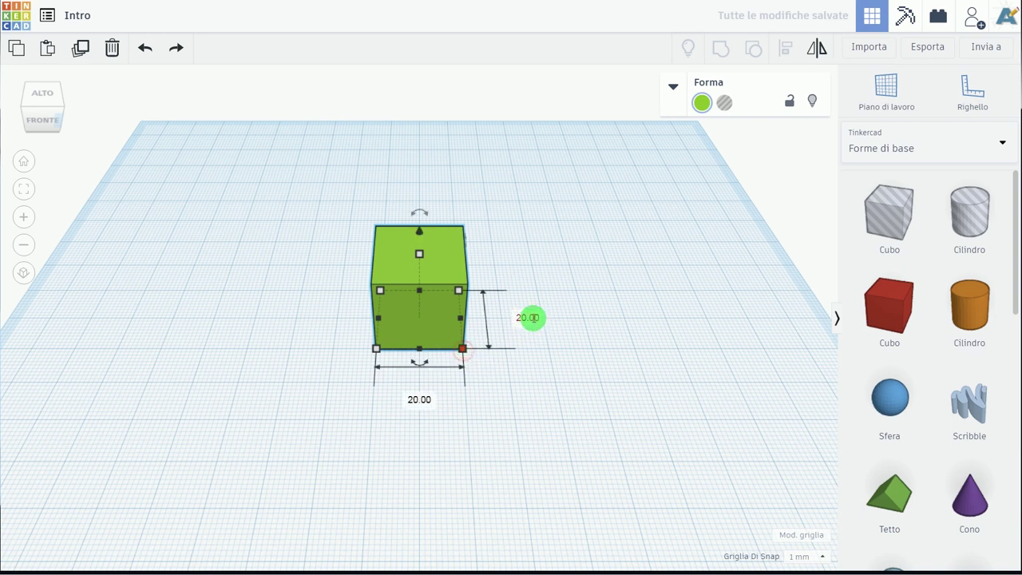
left_click(530, 318)
type("30")
key("Return")
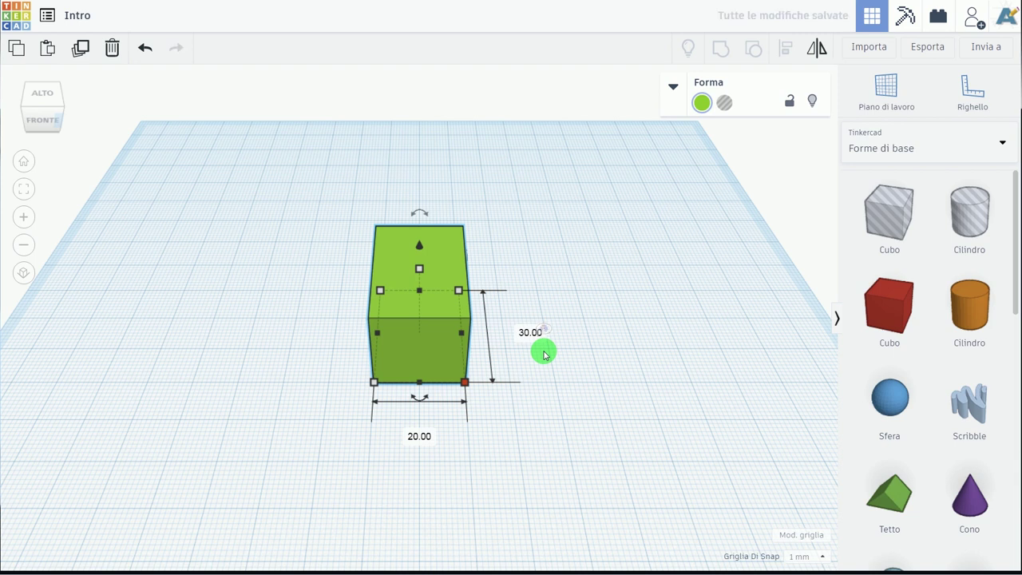
key("ctrl+z")
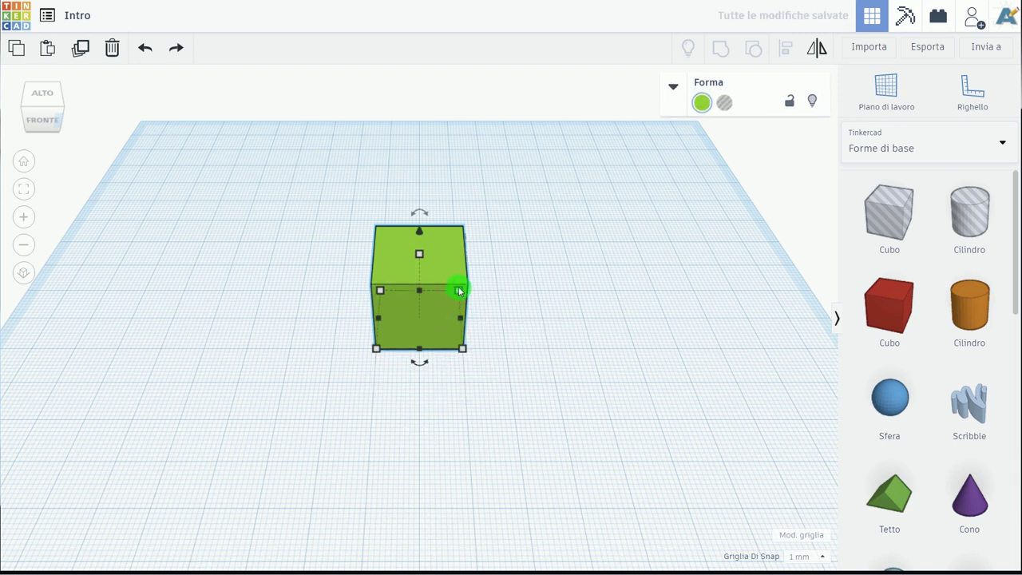
mouse_move(463, 350)
left_mouse_down()
mouse_move(474, 374)
mouse_move(479, 484)
mouse_move(482, 349)
mouse_move(484, 466)
mouse_move(494, 387)
mouse_move(494, 512)
mouse_move(498, 500)
mouse_move(550, 482)
mouse_move(633, 478)
mouse_move(502, 374)
mouse_move(493, 353)
left_mouse_up()
key("ctrl+z")
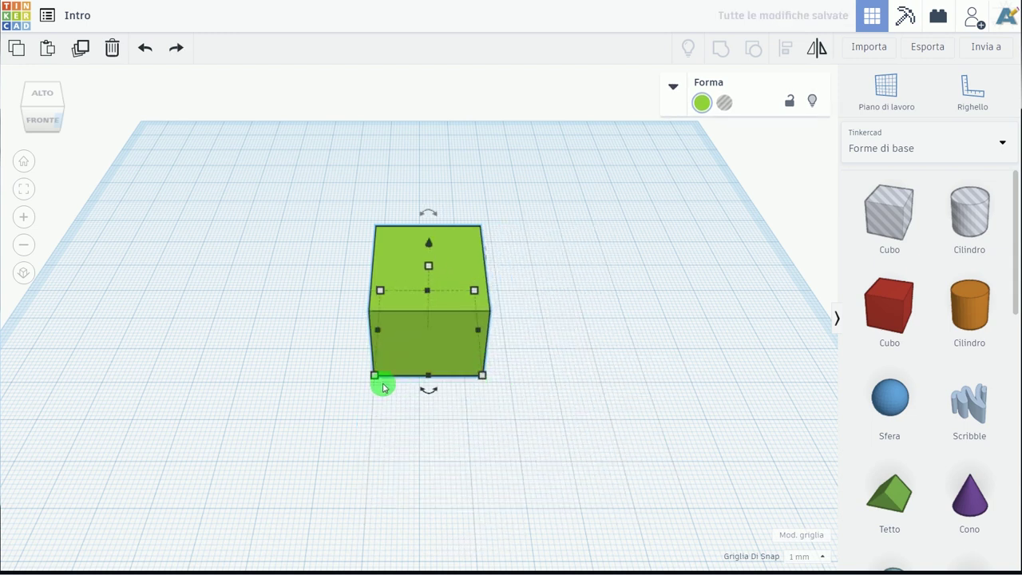
mouse_move(375, 376)
left_mouse_down()
mouse_move(360, 401)
mouse_move(372, 472)
mouse_move(228, 449)
mouse_move(242, 450)
left_mouse_up()
key("ctrl+z")
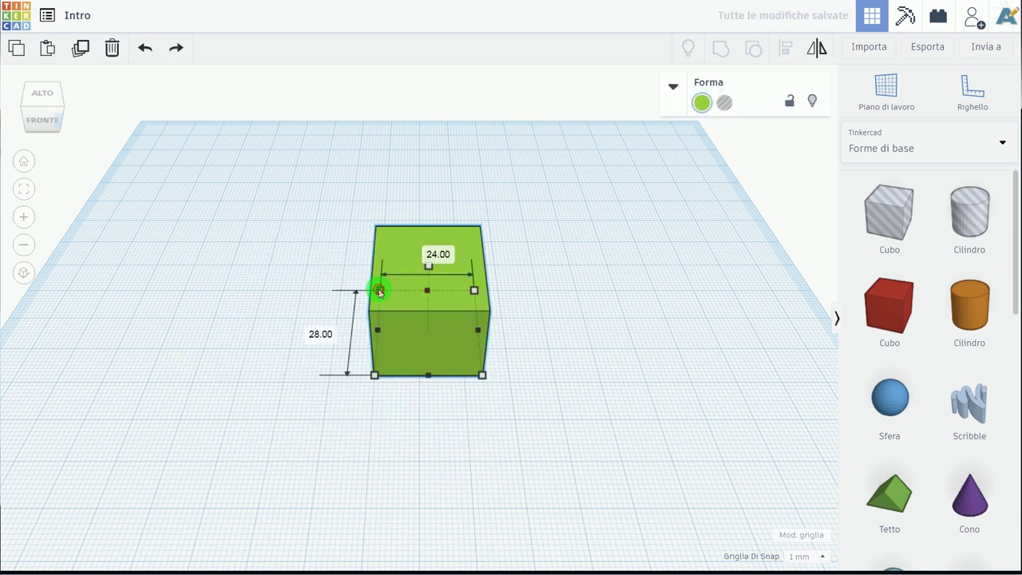
mouse_move(380, 292)
left_mouse_down()
mouse_move(375, 210)
mouse_move(402, 155)
mouse_move(401, 281)
mouse_move(397, 274)
mouse_move(397, 296)
mouse_move(394, 262)
mouse_move(380, 289)
left_mouse_up()
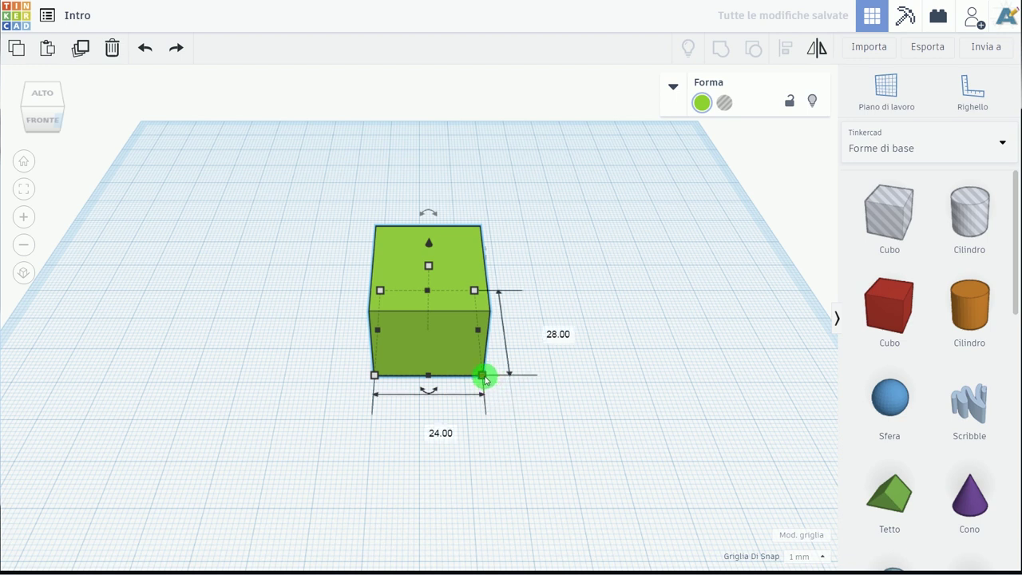
left_click(460, 345)
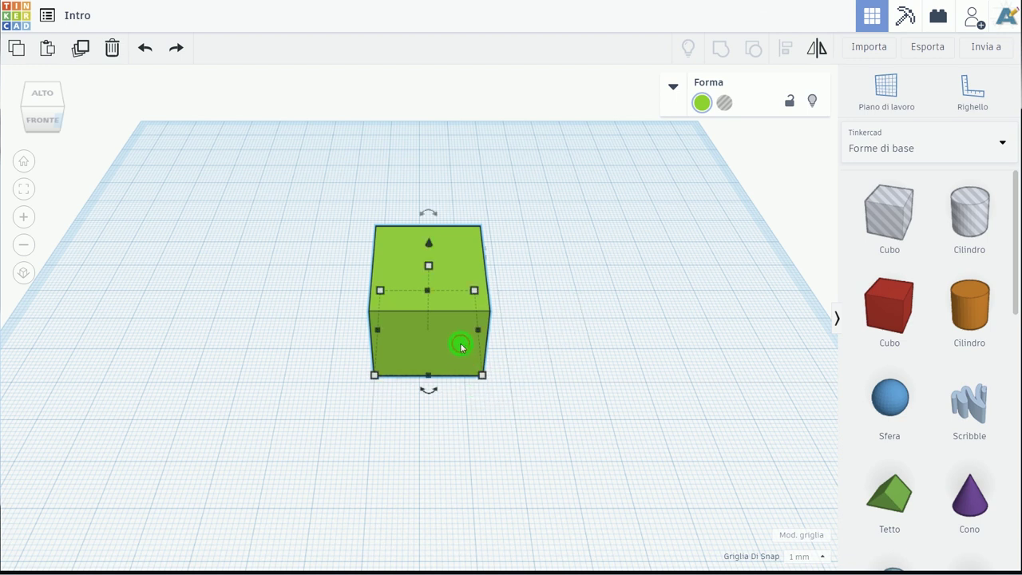
key("ctrl+z")
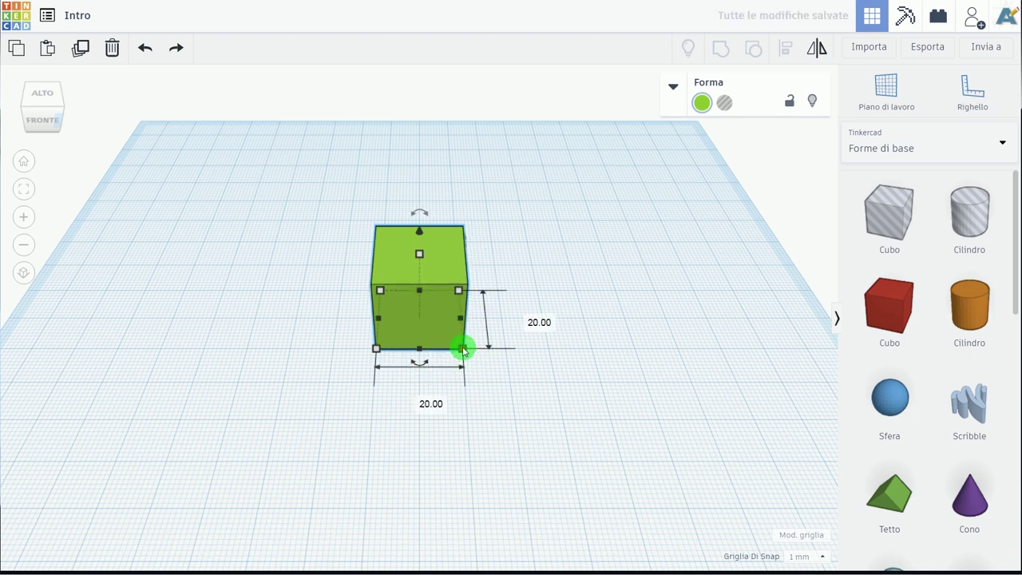
mouse_move(463, 352)
left_mouse_down()
mouse_move(469, 461)
mouse_move(487, 481)
mouse_move(473, 472)
mouse_move(497, 480)
mouse_move(467, 453)
left_mouse_up()
key("ctrl+z")
key("ctrl+z")
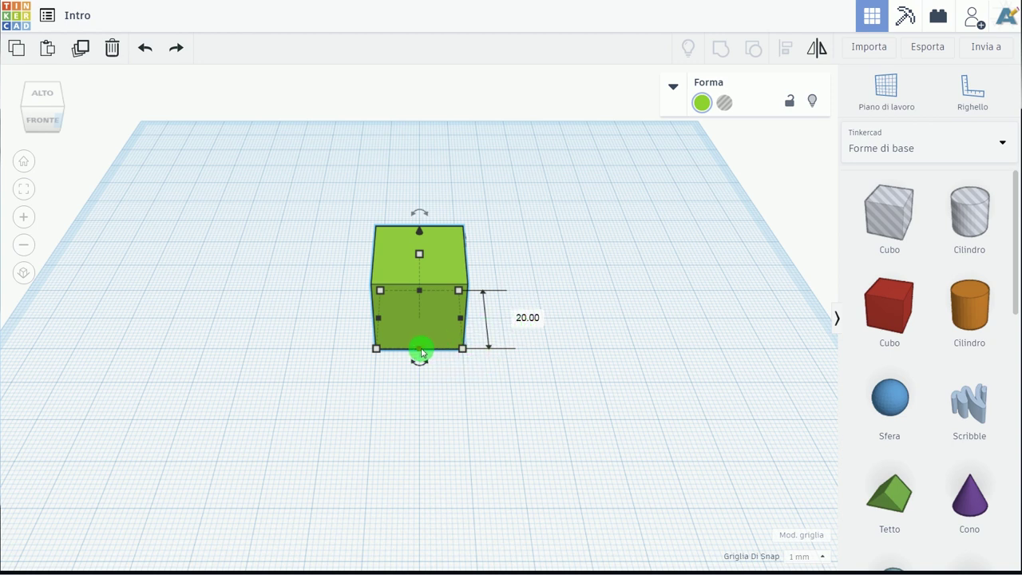
mouse_move(420, 351)
left_mouse_down()
mouse_move(429, 369)
mouse_move(429, 341)
mouse_move(440, 480)
mouse_move(440, 463)
left_mouse_up()
key("ctrl+z")
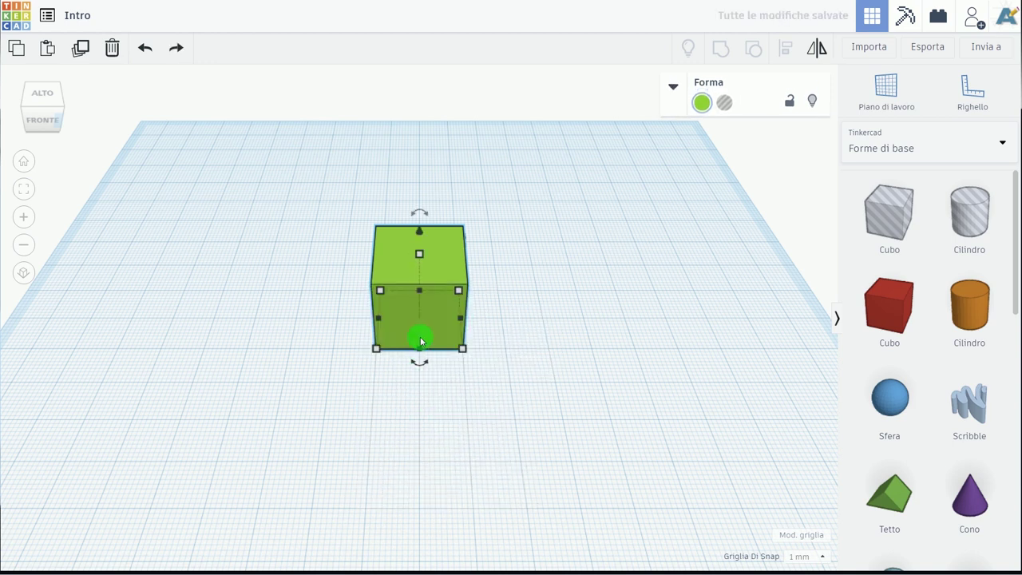
left_click_drag(419, 294, 449, 252)
key("ctrl+z")
left_click_drag(461, 321, 548, 325)
key("ctrl+z")
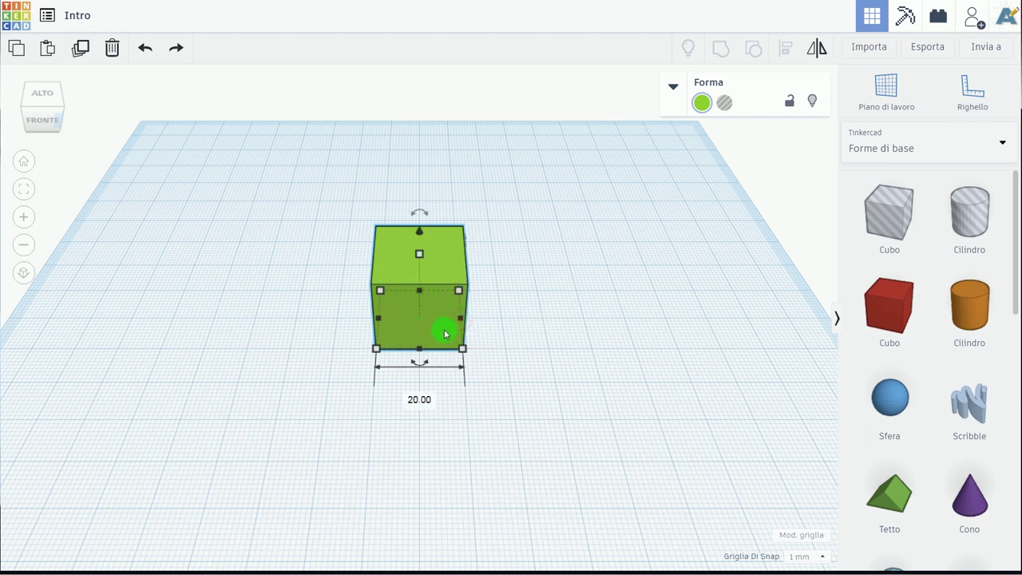
mouse_move(421, 255)
left_mouse_down()
mouse_move(452, 146)
mouse_move(497, 506)
mouse_move(490, 330)
mouse_move(500, 204)
left_mouse_up()
key("ctrl+z")
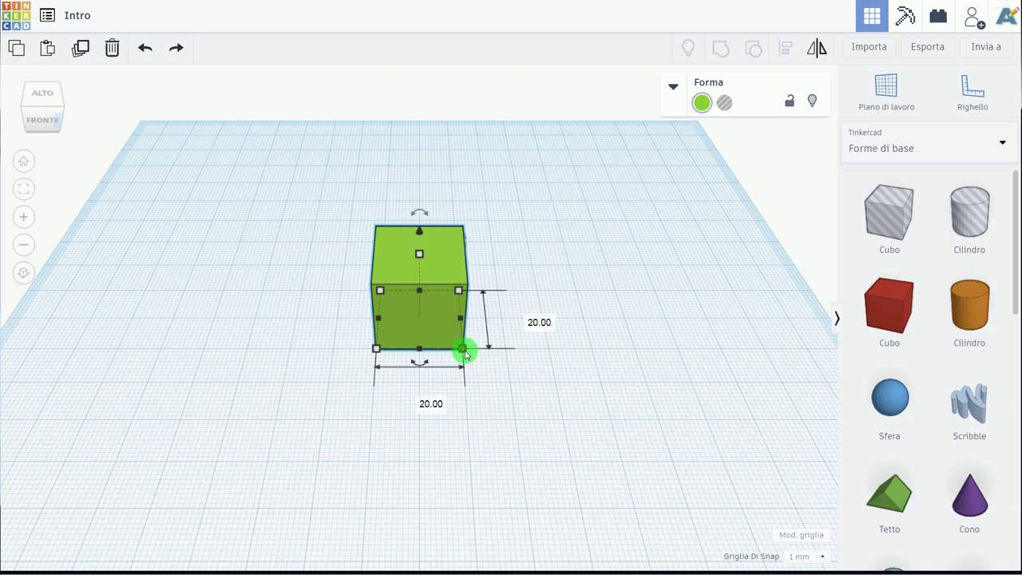
mouse_move(465, 353)
left_mouse_down("shift")
mouse_move(548, 486)
mouse_move(467, 341)
mouse_move(528, 454)
left_mouse_up("shift")
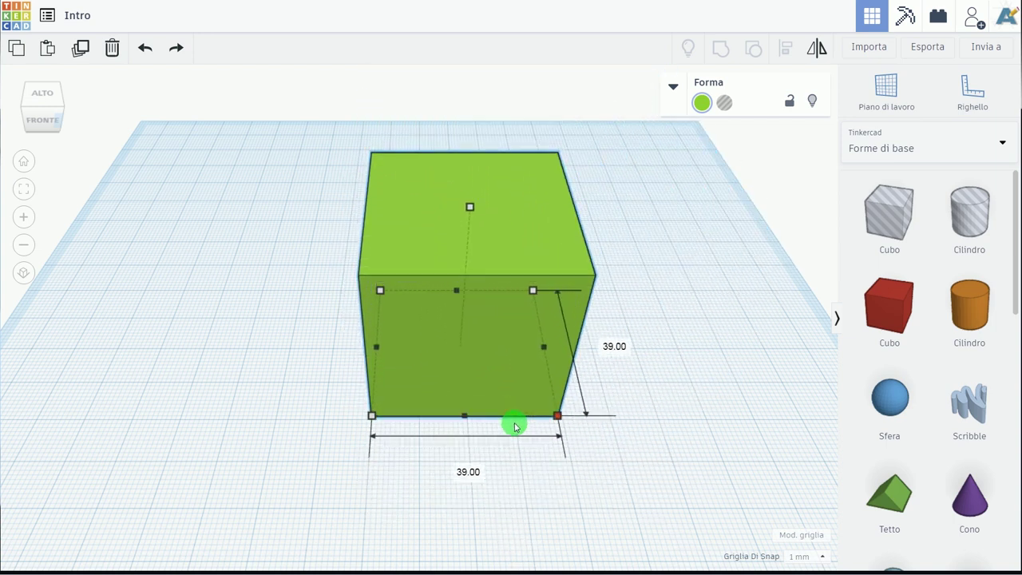
left_click_drag(528, 455, 529, 454, "shift")
key("ctrl+z")
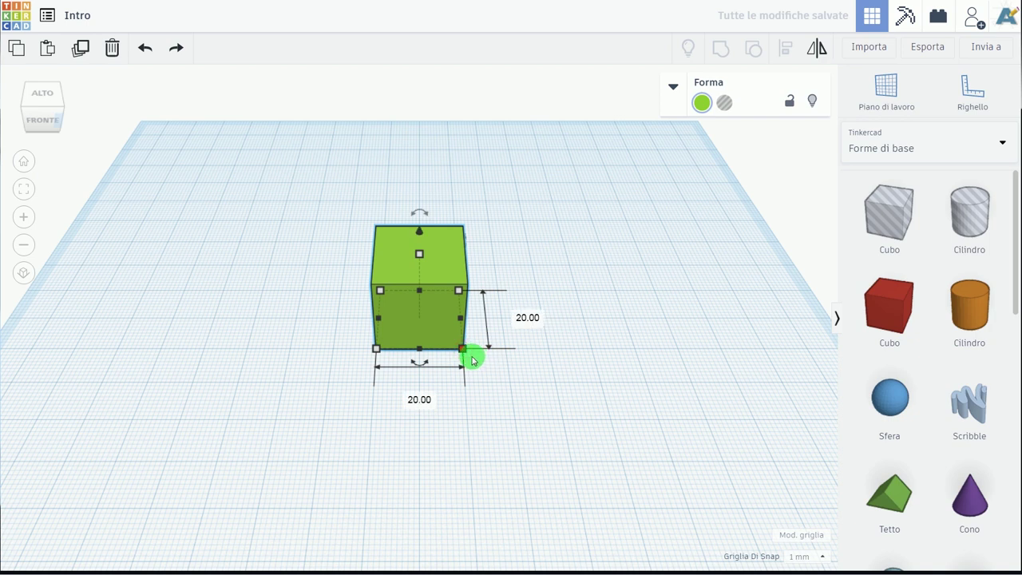
left_click(537, 319)
left_click(507, 370)
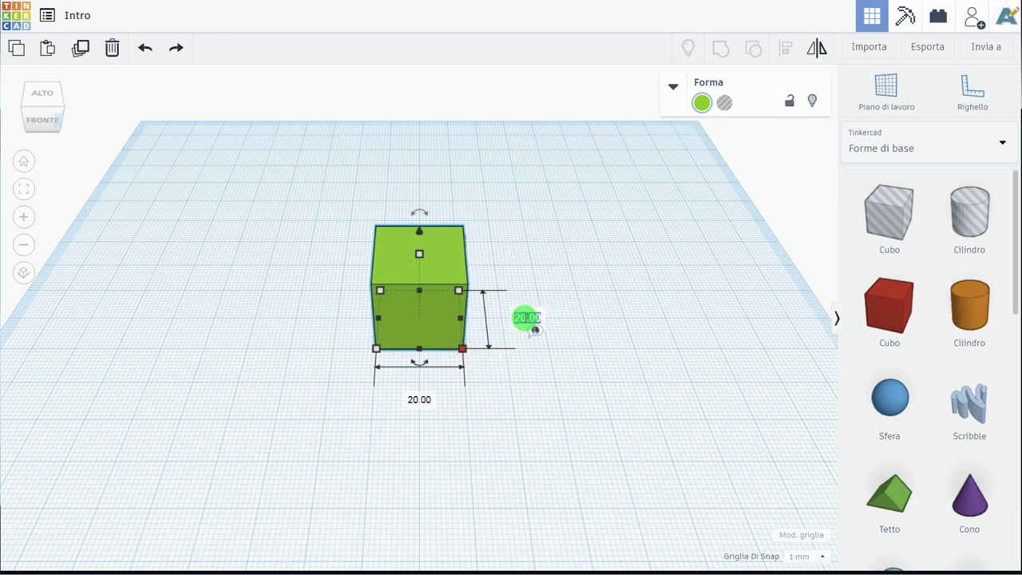
type("30")
key("Return")
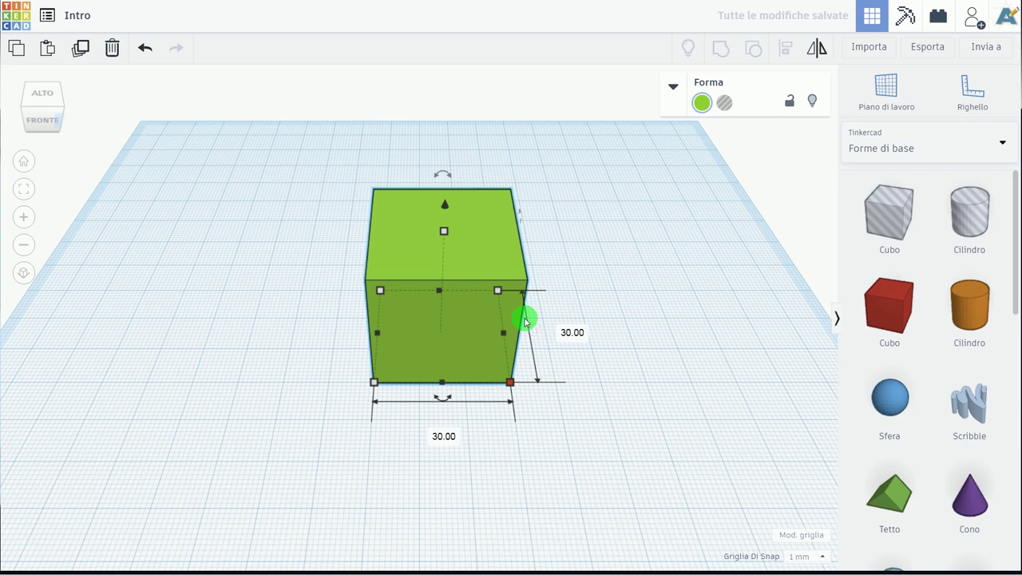
key("ctrl+z")
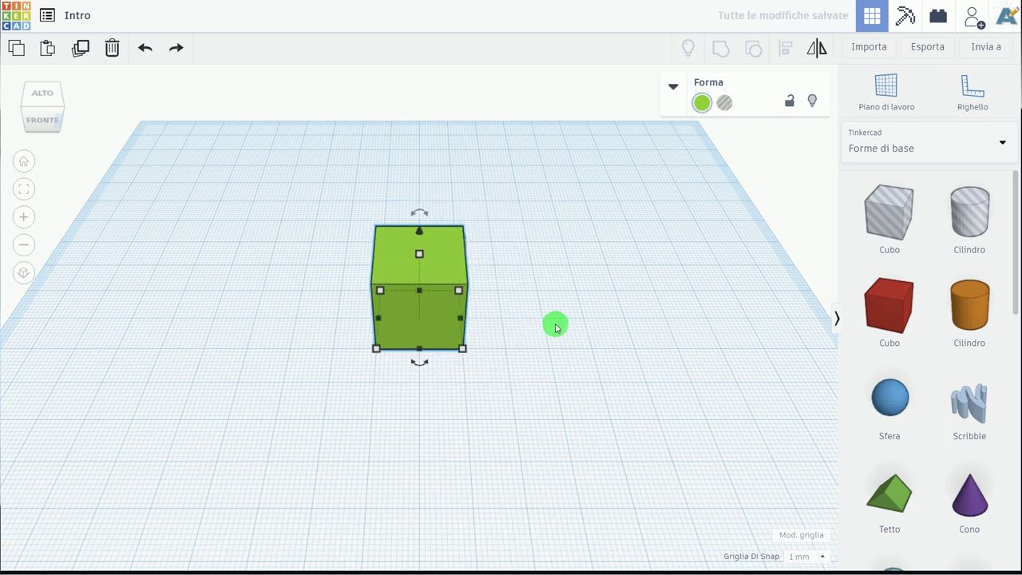
left_click(558, 328)
left_click(432, 275)
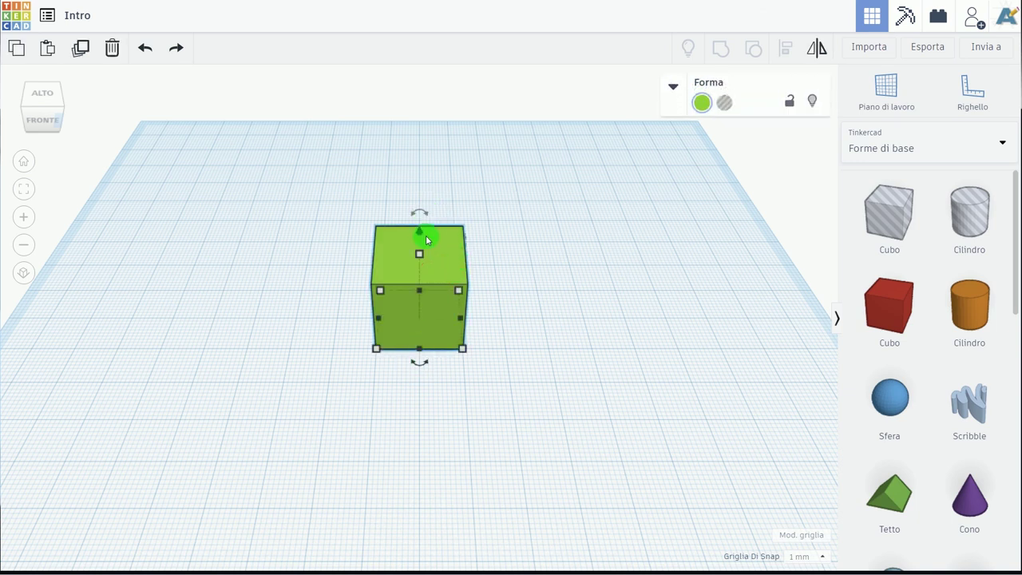
- Rotate the green cube around its vertical axis with the curved rotation arrow, ending at 45°
left_click_drag(422, 366, 466, 320)
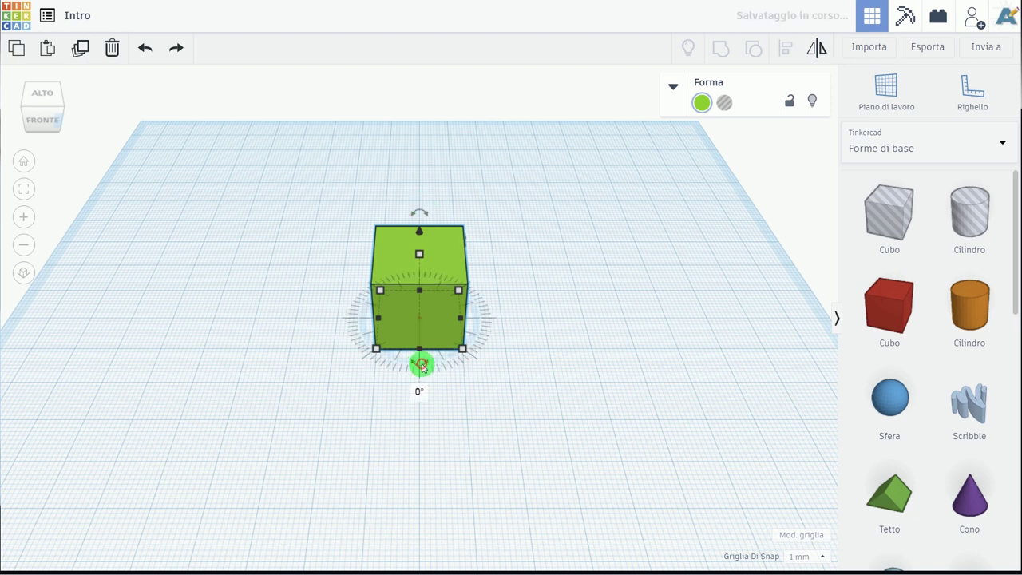
mouse_move(356, 322)
left_mouse_down()
mouse_move(506, 363)
mouse_move(468, 408)
mouse_move(419, 367)
mouse_move(405, 500)
mouse_move(436, 456)
mouse_move(504, 421)
mouse_move(555, 358)
mouse_move(484, 407)
mouse_move(399, 433)
mouse_move(328, 420)
mouse_move(301, 331)
mouse_move(336, 392)
mouse_move(420, 472)
mouse_move(408, 470)
mouse_move(343, 426)
mouse_move(311, 370)
mouse_move(298, 308)
mouse_move(376, 215)
mouse_move(418, 216)
mouse_move(340, 253)
mouse_move(381, 452)
mouse_move(426, 470)
mouse_move(511, 431)
mouse_move(533, 385)
mouse_move(532, 279)
mouse_move(511, 250)
mouse_move(471, 235)
mouse_move(408, 239)
mouse_move(465, 285)
mouse_move(481, 356)
mouse_move(443, 443)
mouse_move(440, 468)
mouse_move(454, 437)
mouse_move(479, 501)
mouse_move(476, 482)
mouse_move(456, 520)
mouse_move(429, 479)
mouse_move(368, 478)
mouse_move(344, 459)
mouse_move(389, 413)
mouse_move(404, 438)
mouse_move(468, 444)
mouse_move(436, 362)
mouse_move(385, 356)
mouse_move(369, 341)
mouse_move(360, 303)
mouse_move(397, 356)
mouse_move(426, 367)
mouse_move(456, 347)
mouse_move(427, 359)
mouse_move(422, 479)
mouse_move(463, 479)
mouse_move(533, 454)
mouse_move(568, 368)
mouse_move(557, 244)
mouse_move(468, 203)
mouse_move(392, 203)
mouse_move(320, 232)
mouse_move(292, 314)
mouse_move(315, 383)
mouse_move(394, 436)
left_mouse_up()
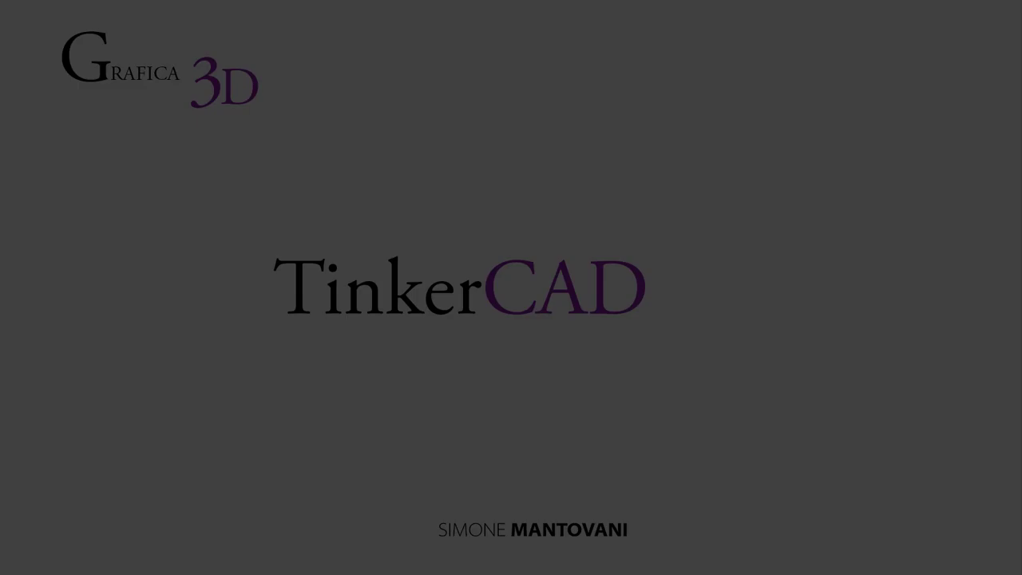